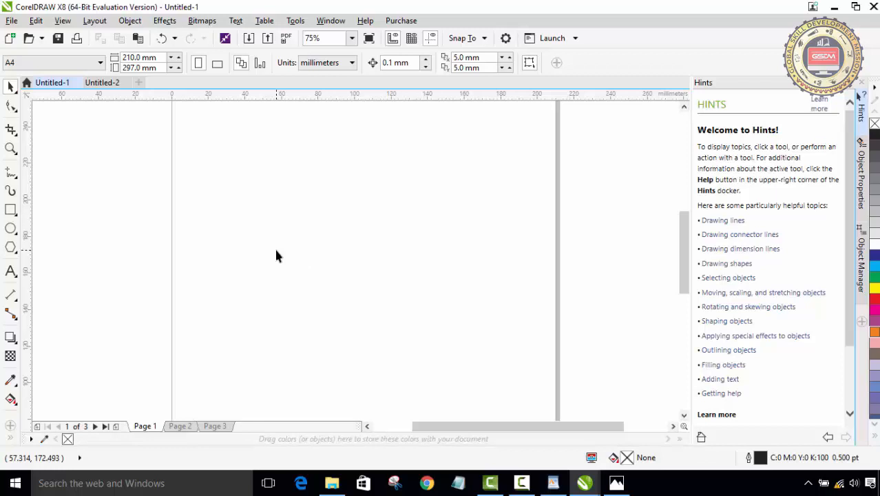
- Zoom out and browse the pages of the drawing, switching briefly to the second open document and back
scroll(275, 222, down, 1)
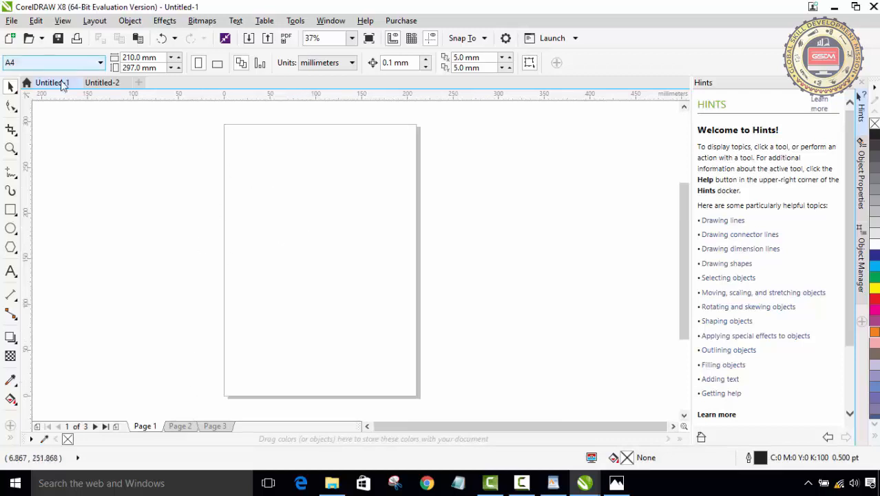
click(186, 422)
click(142, 422)
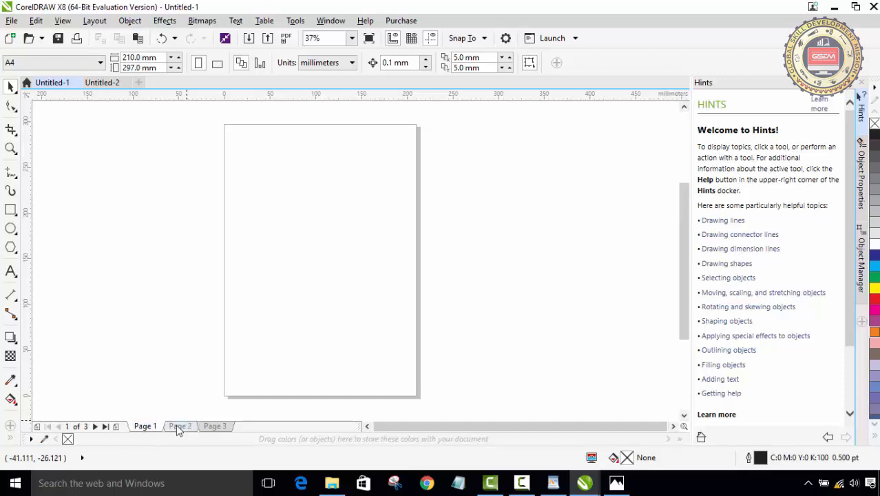
click(176, 424)
click(216, 427)
click(180, 426)
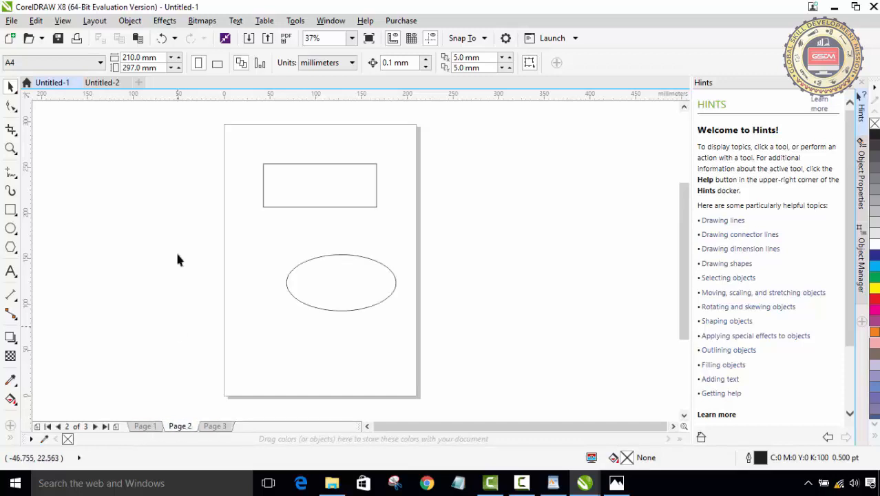
click(107, 83)
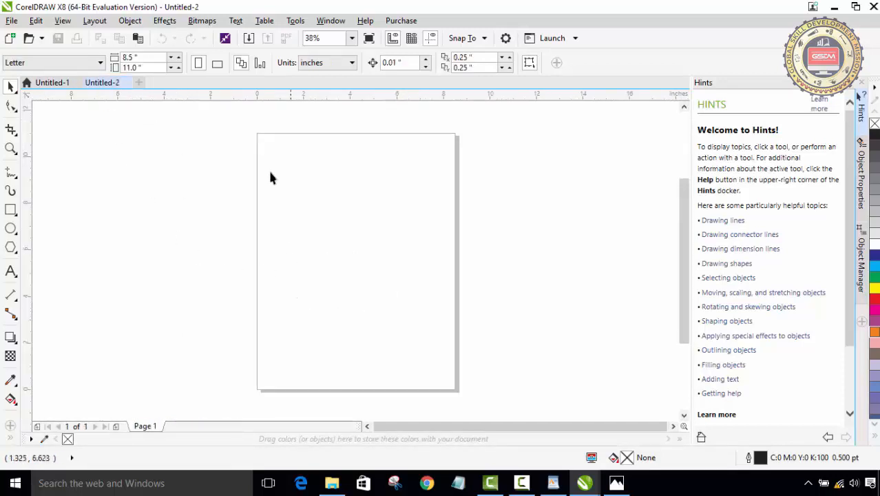
click(43, 83)
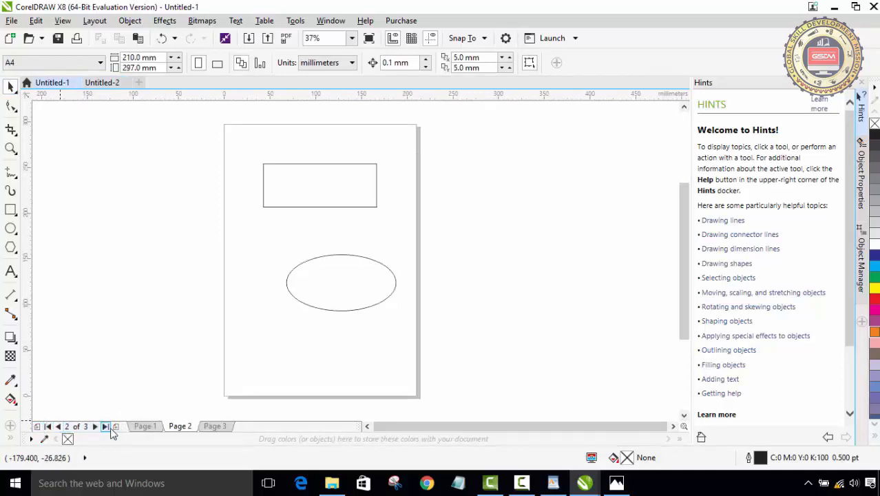
- Step through the document's pages with the page navigator arrows
click(58, 427)
click(94, 427)
click(59, 427)
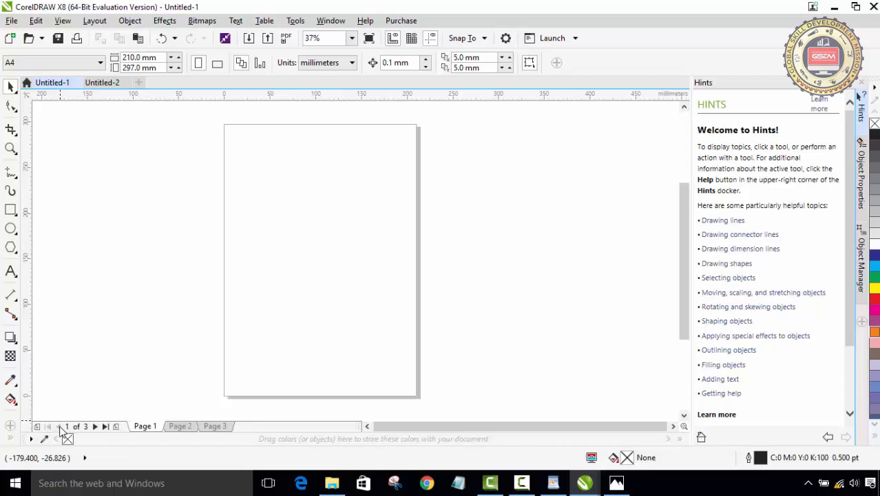
click(95, 427)
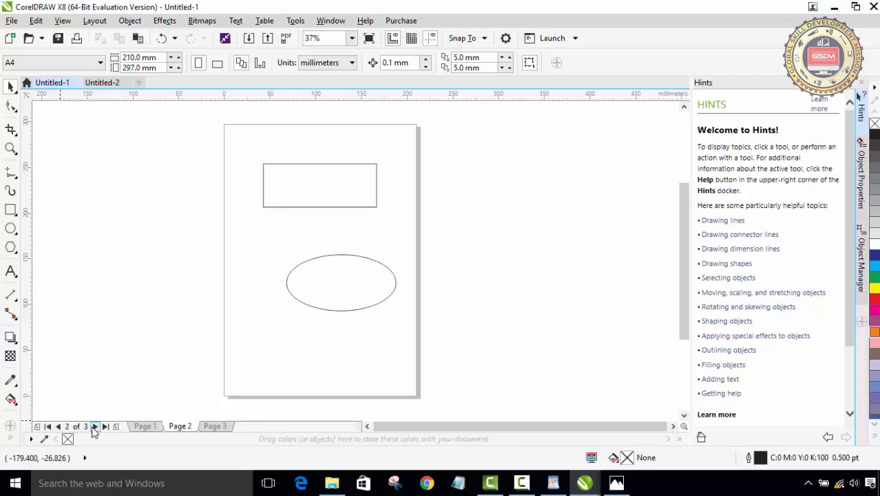
click(95, 427)
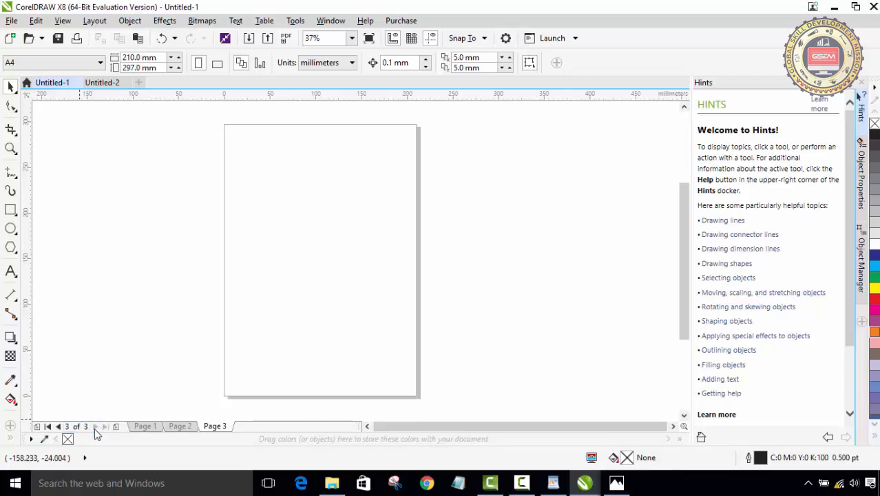
click(48, 427)
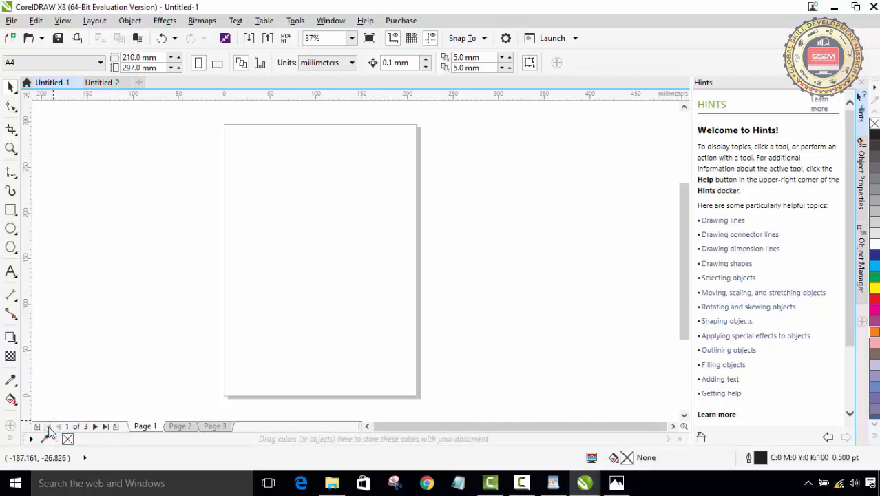
click(105, 427)
click(57, 427)
- Add a page at the end of the document and undo the addition
click(116, 427)
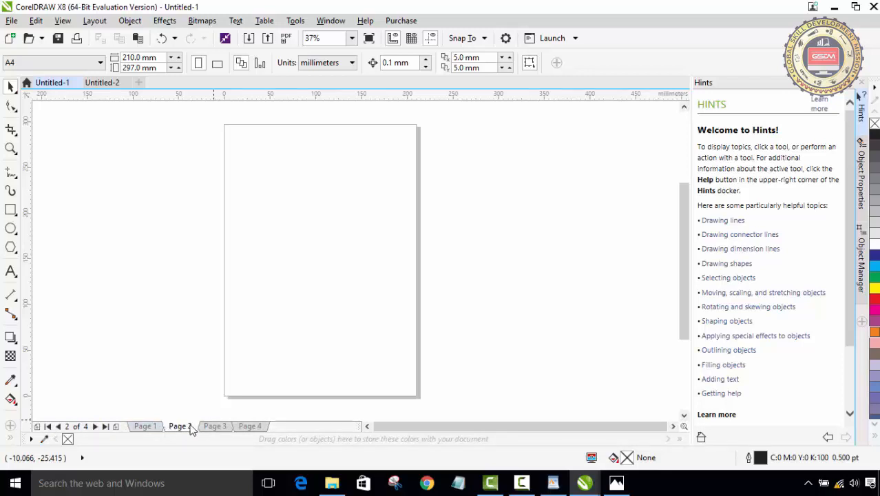
key(ctrl+z)
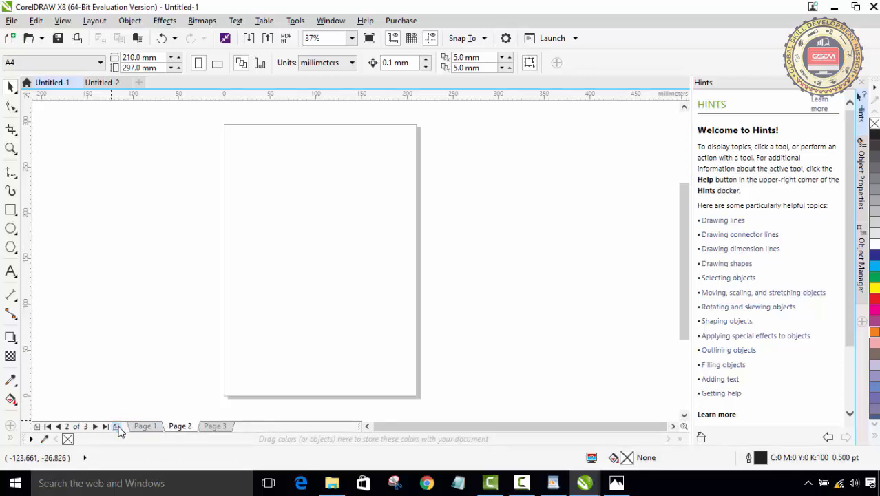
- Add a fourth page at the end of the document, open it, and delete Page 4
click(117, 428)
click(259, 427)
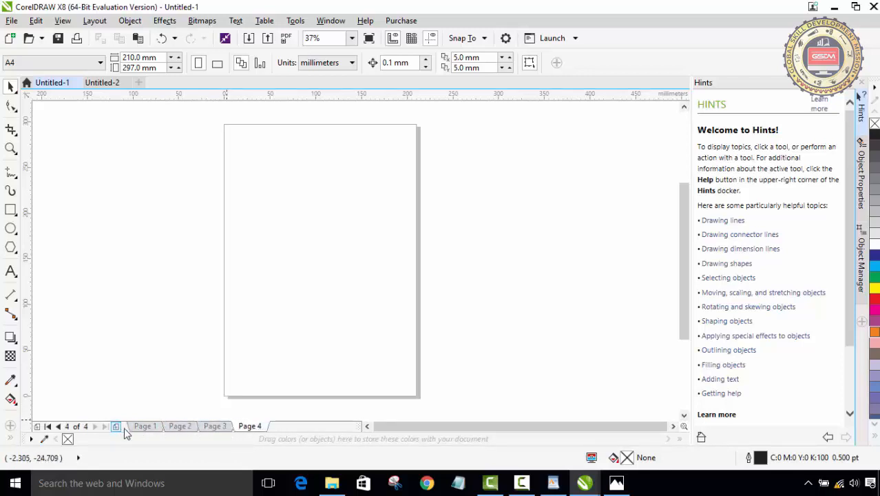
right_click(243, 428)
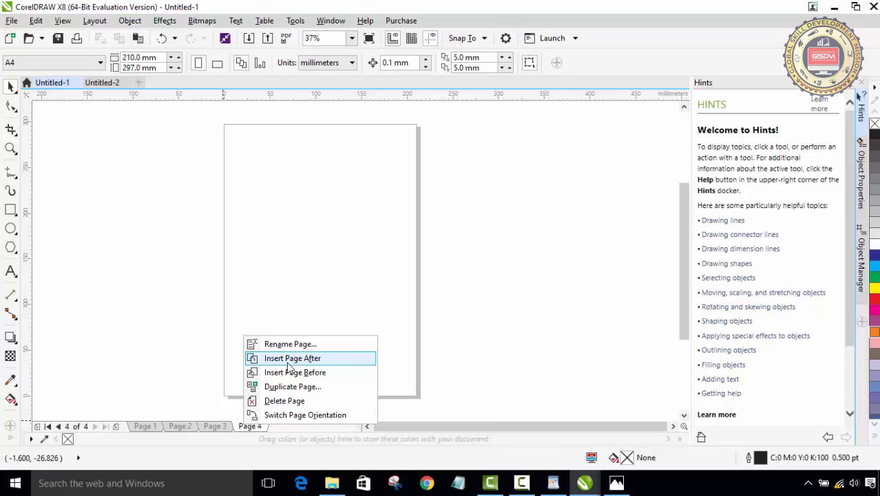
click(284, 401)
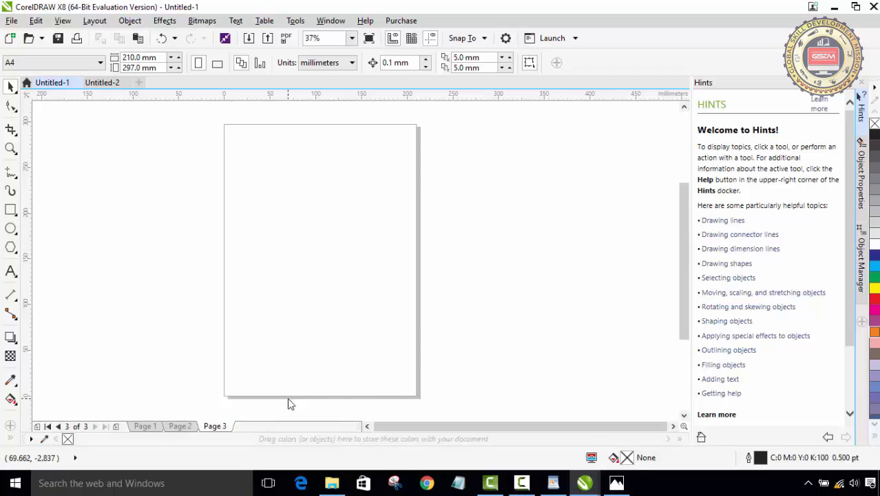
- Switch Page 1's orientation to landscape and back to portrait
click(180, 426)
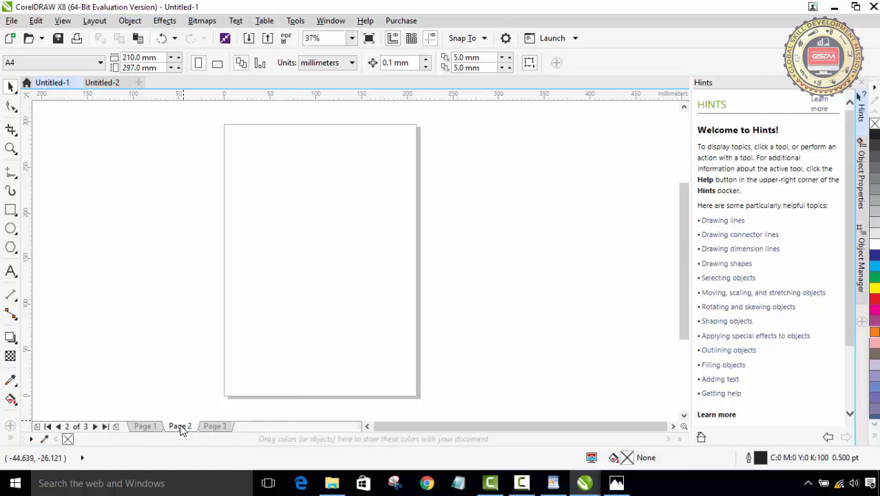
click(158, 426)
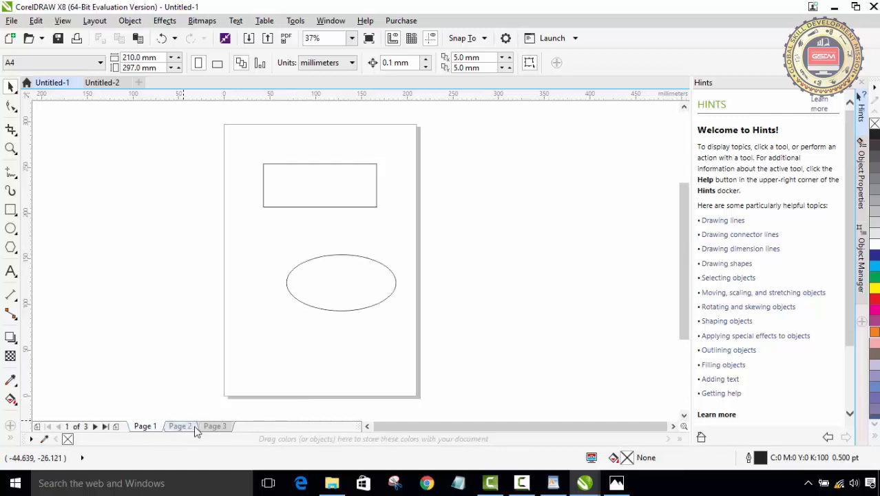
right_click(151, 427)
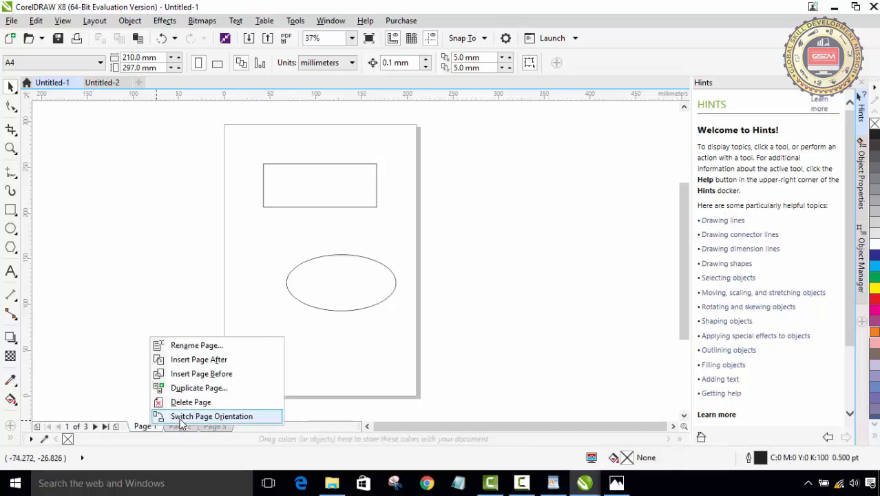
click(211, 416)
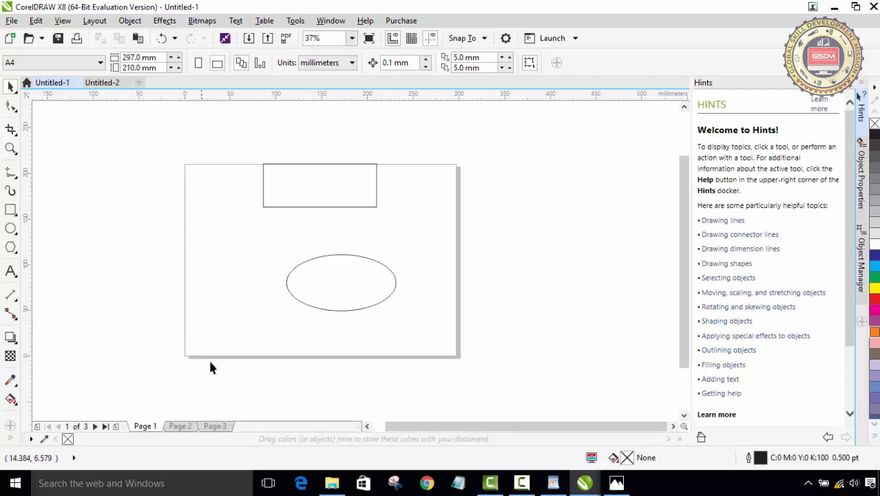
right_click(151, 423)
click(172, 414)
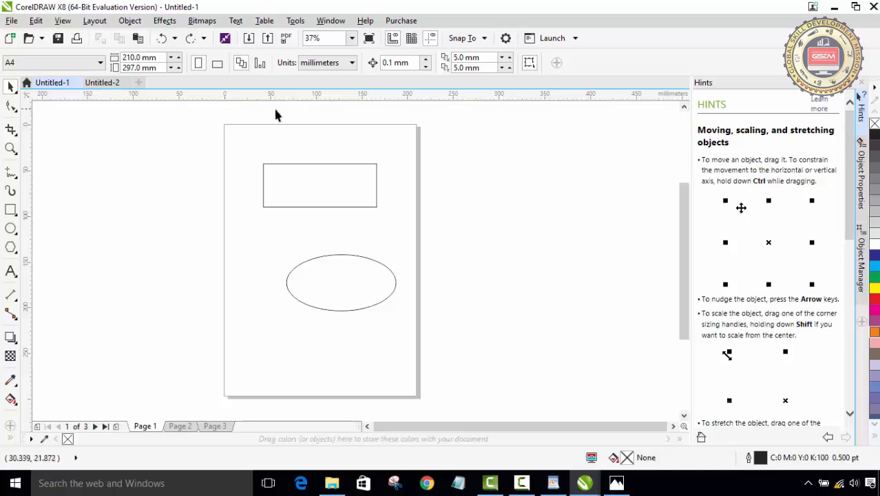
- Move the rectangle on Page 1 slightly down and to the right, then deselect it
click(285, 171)
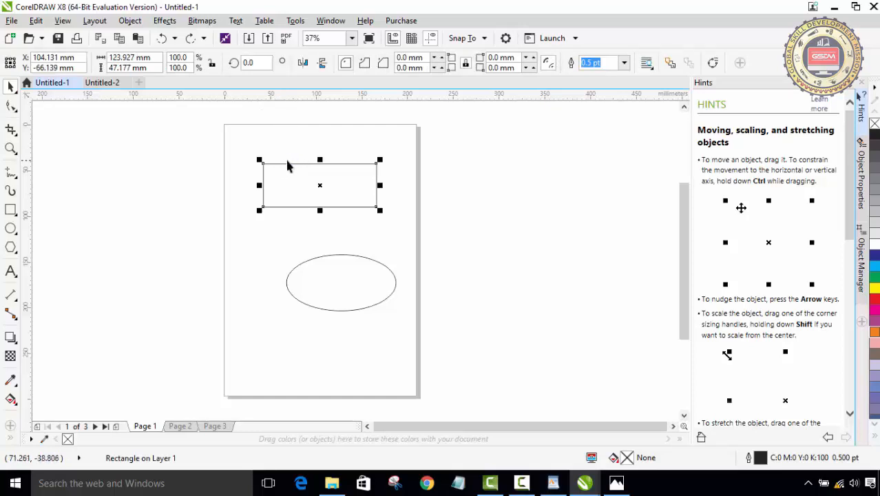
mouse_move(286, 163)
mouse_down()
mouse_move(295, 175)
mouse_move(283, 171)
mouse_move(290, 173)
mouse_move(285, 162)
mouse_up()
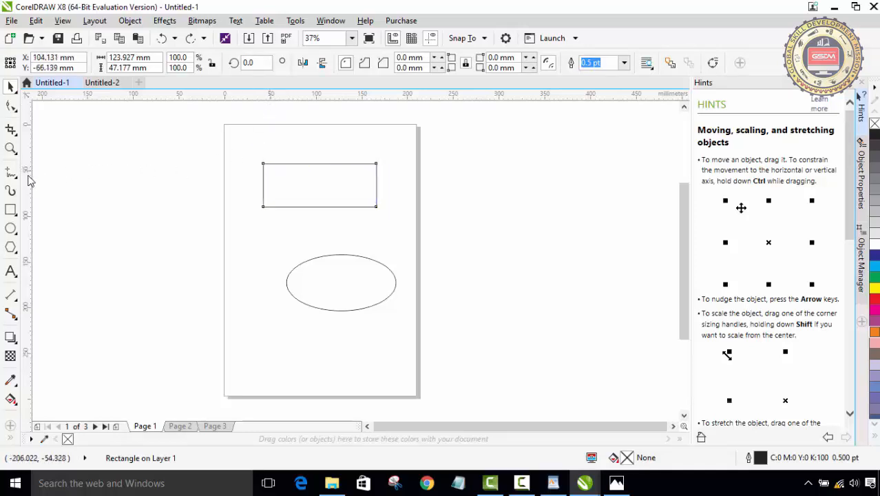
mouse_move(283, 165)
mouse_down()
mouse_move(282, 172)
mouse_move(261, 167)
mouse_move(274, 172)
mouse_up()
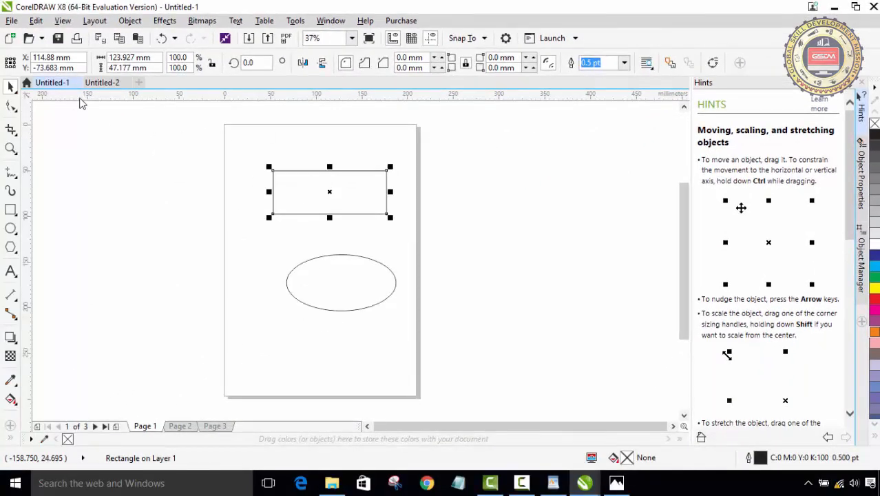
click(146, 152)
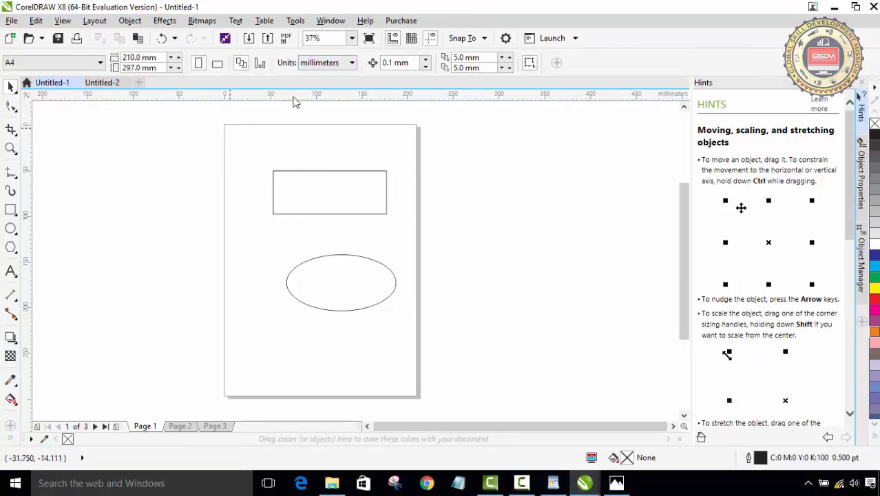
- Set the document units to inches
click(326, 65)
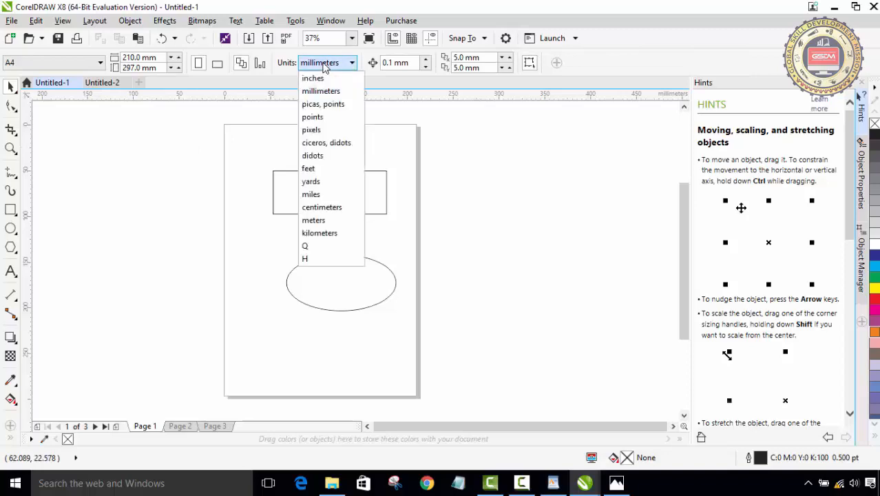
click(310, 79)
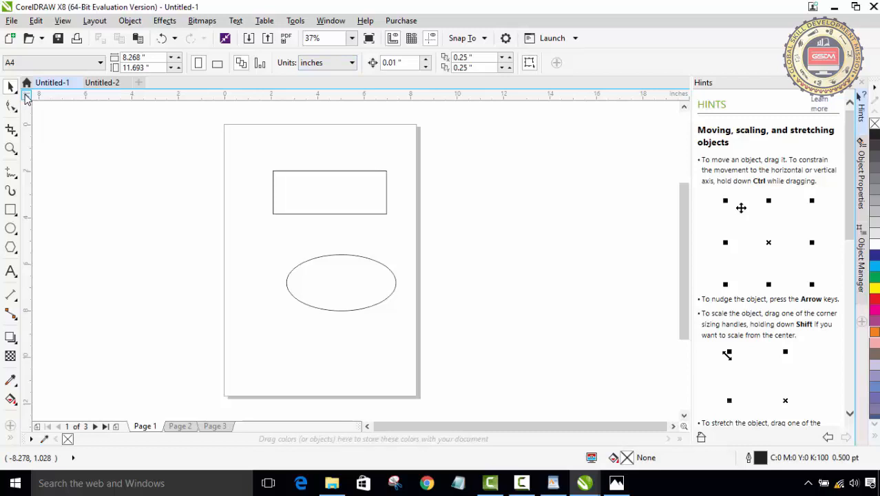
- Move the ruler origin to the rectangle's corner, then to the page's top-left corner
drag(27, 98, 273, 173)
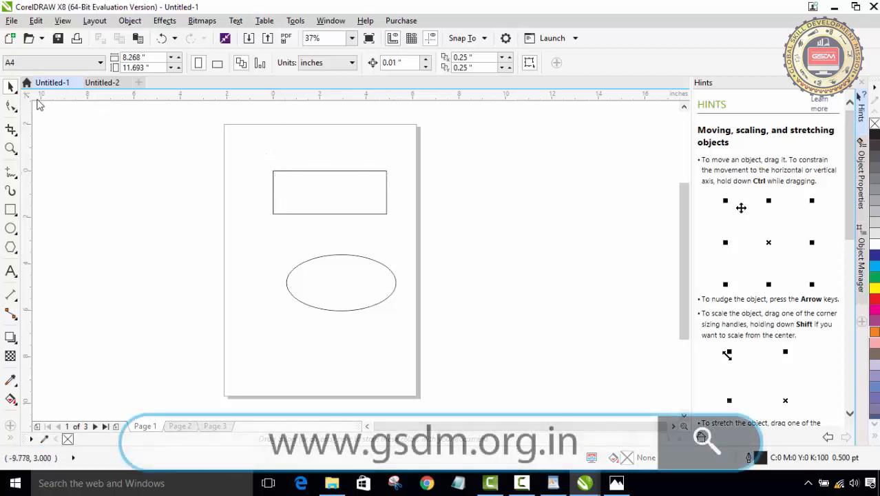
drag(29, 102, 225, 130)
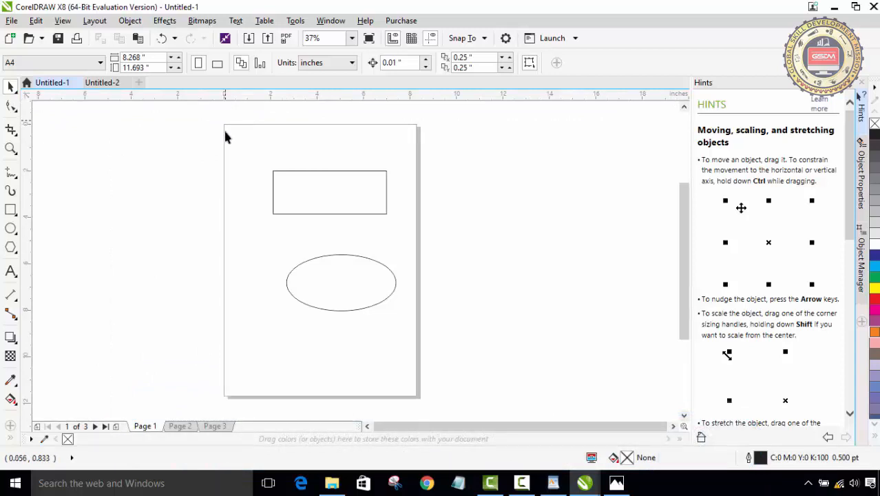